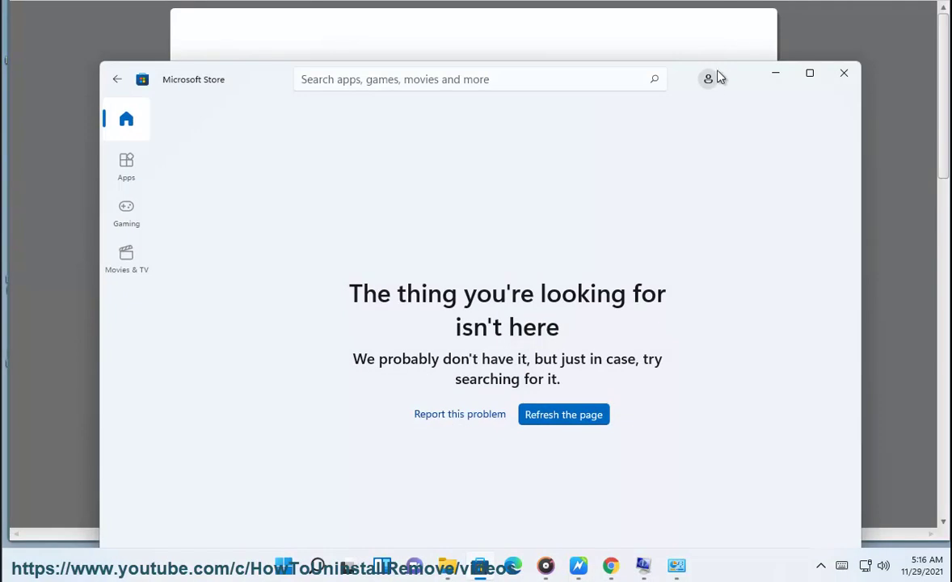
click(709, 80)
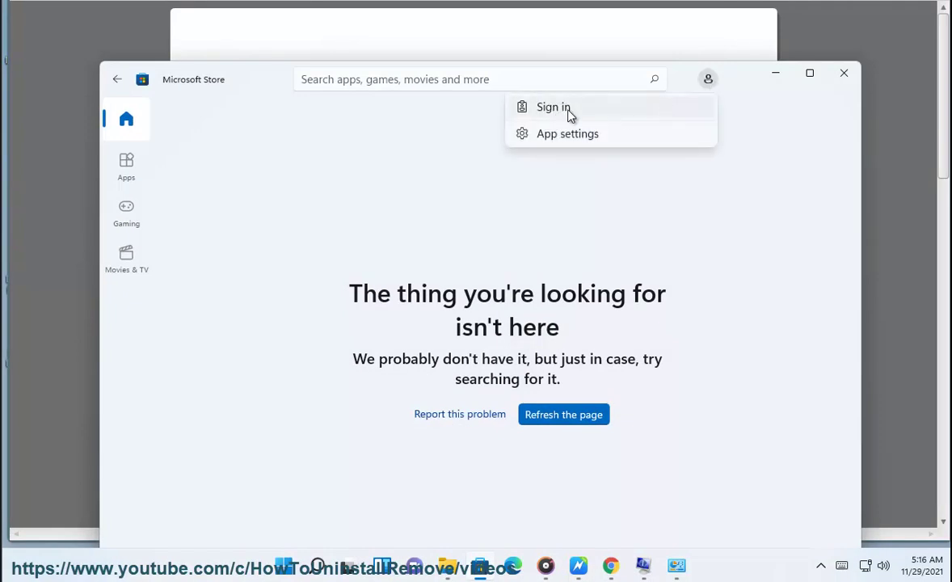
click(774, 73)
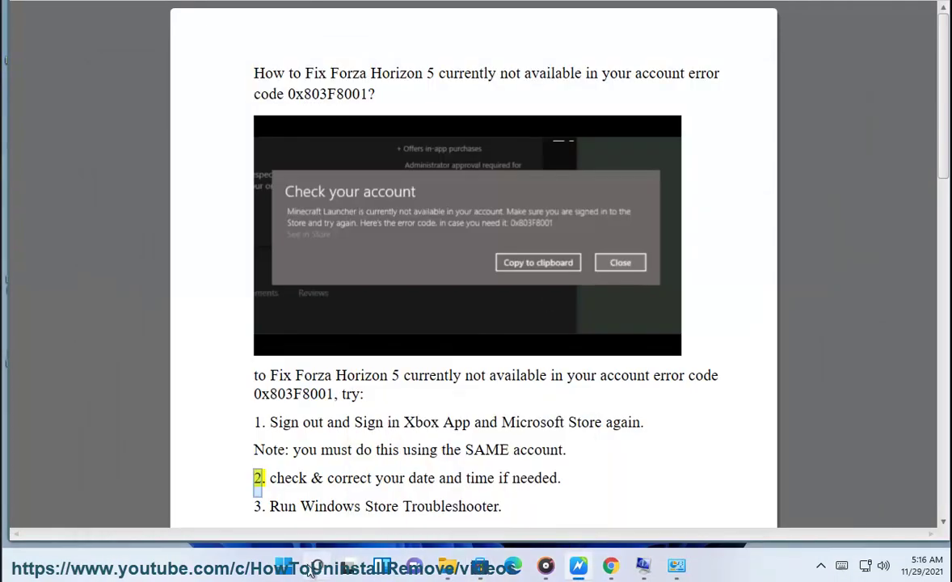
click(315, 568)
text(XBOX)
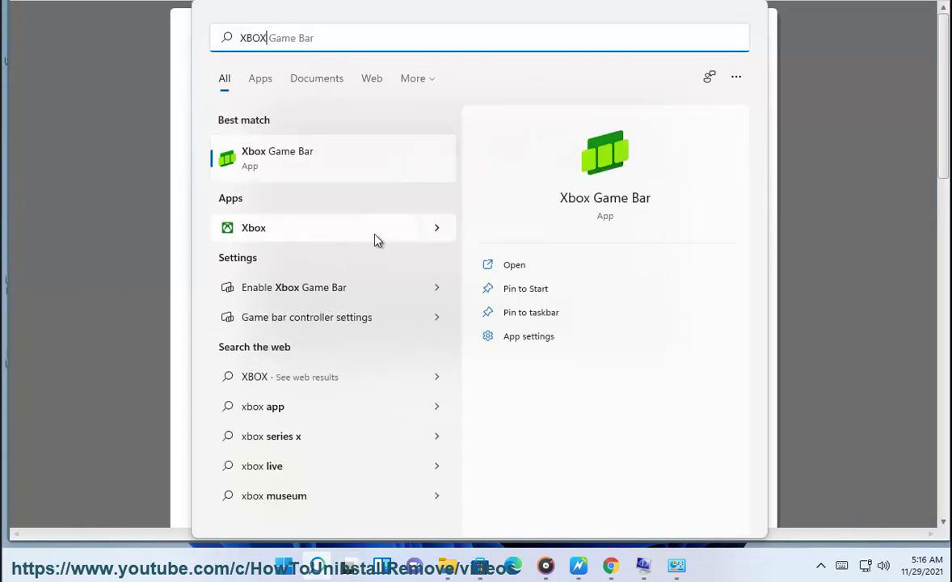
click(375, 235)
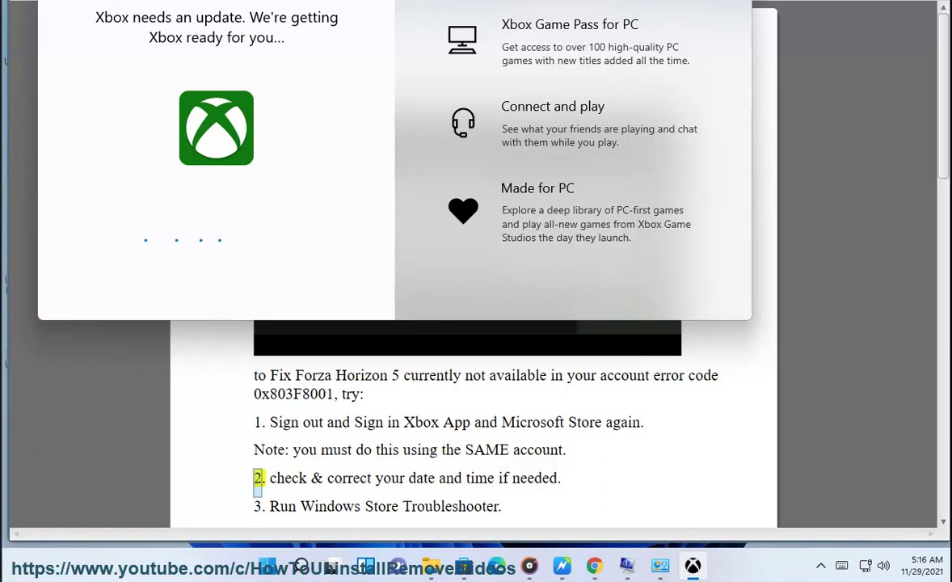
drag(518, 2, 569, 127)
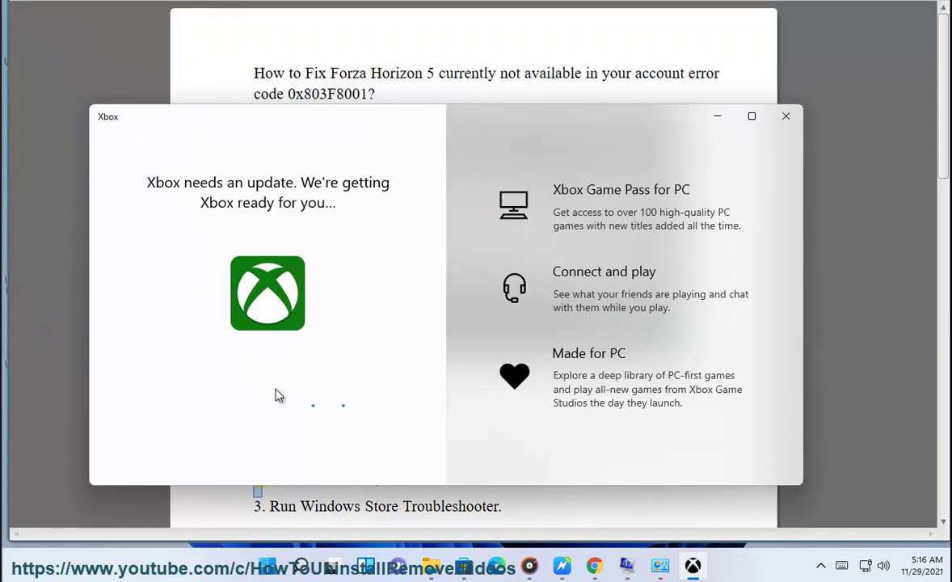
click(718, 118)
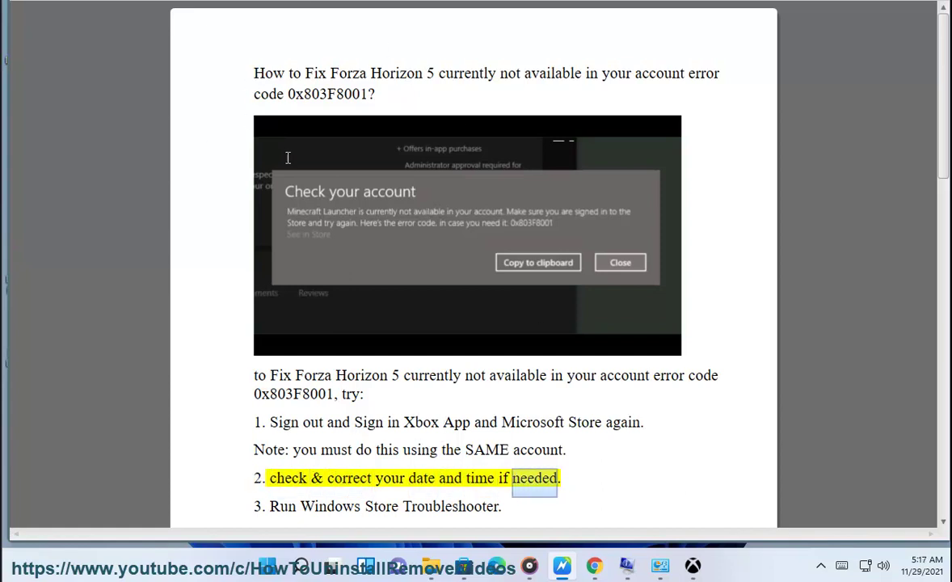
- Review the Date & time toggles, then the Language & region page, in Windows Settings
click(267, 565)
click(661, 126)
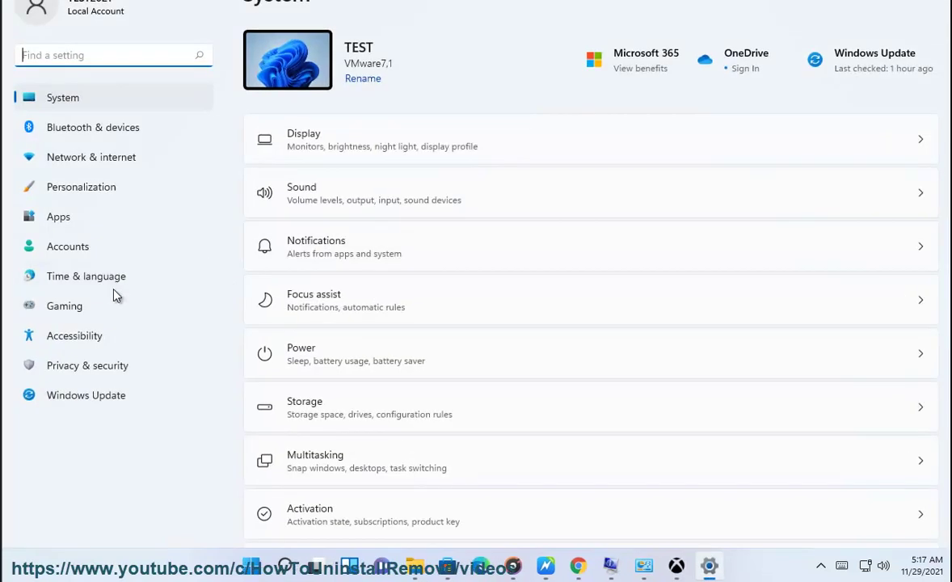
click(95, 277)
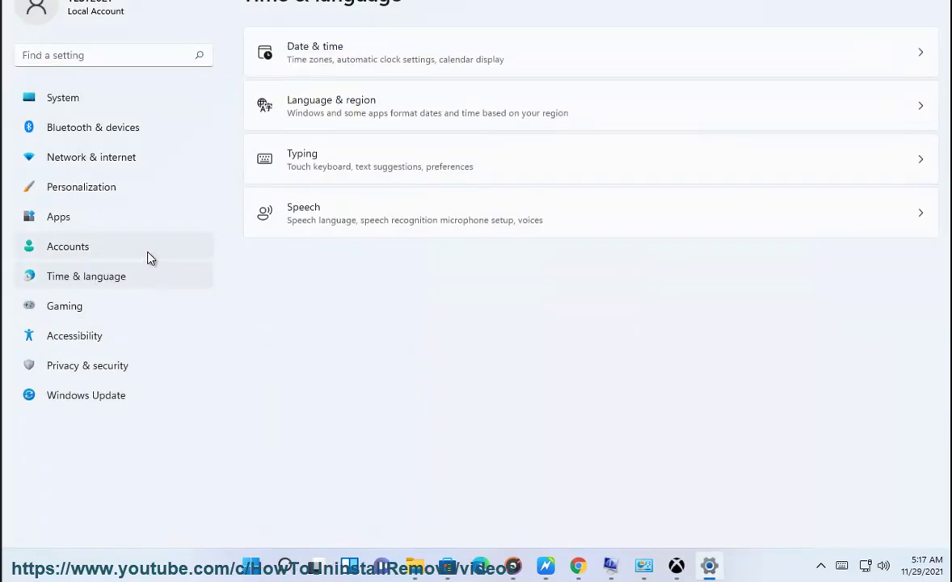
click(552, 73)
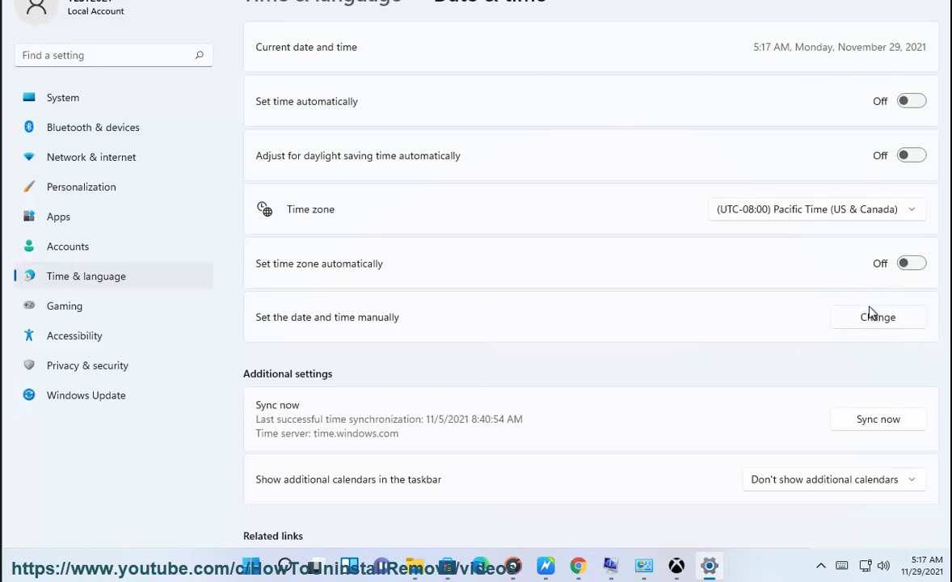
scroll(853, 363, down, 2)
click(404, 387)
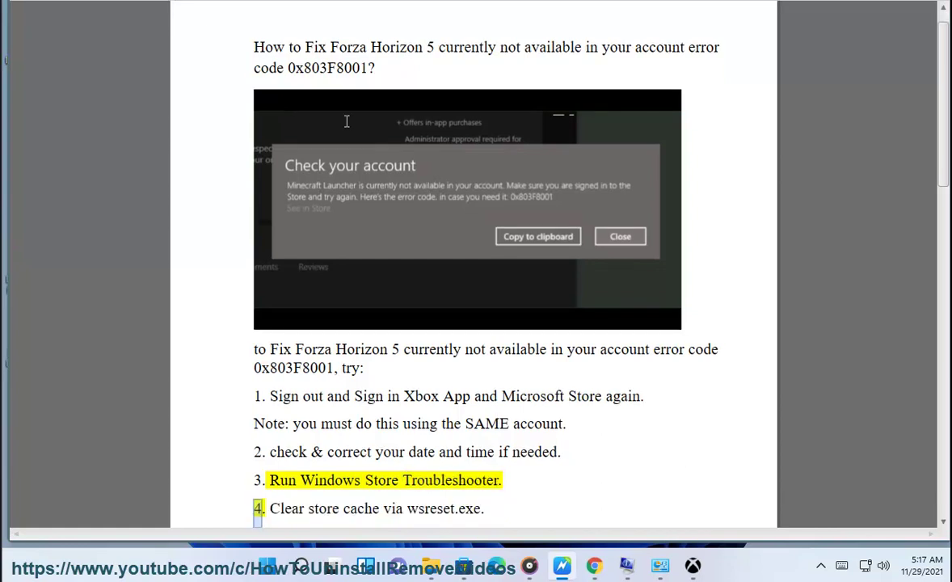
- Open Control Panel's Windows Store Apps troubleshooter, view its Advanced repair option, then cancel and close
key(super)
click(587, 163)
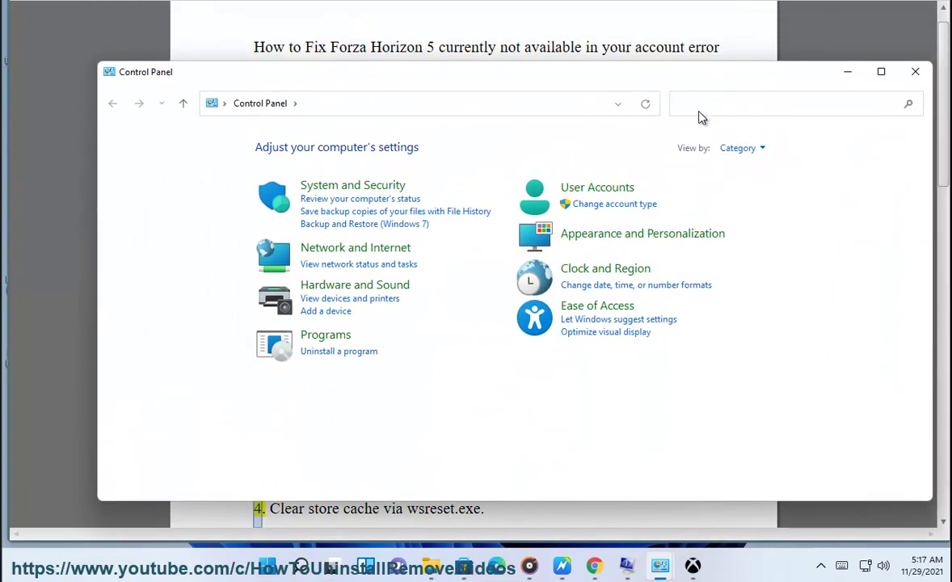
text(TR)
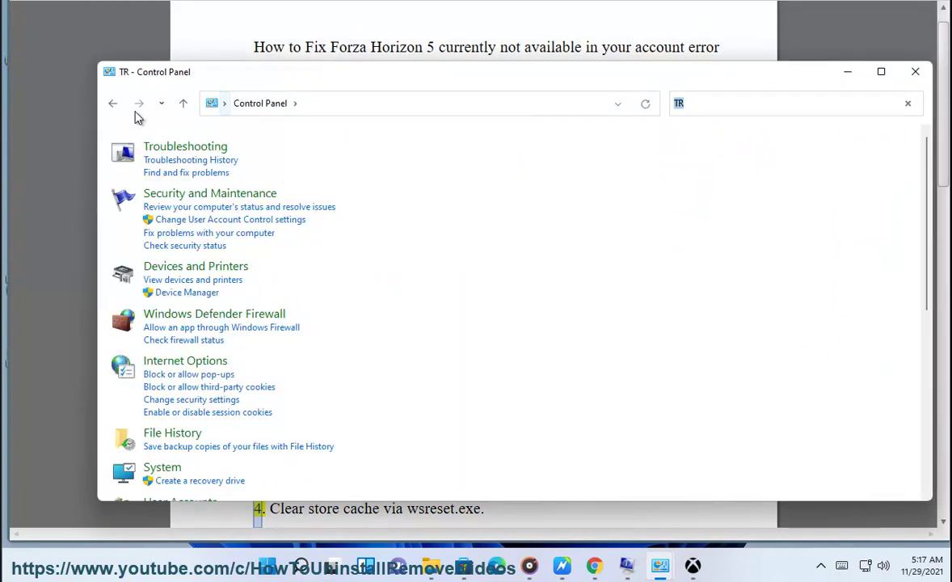
click(174, 148)
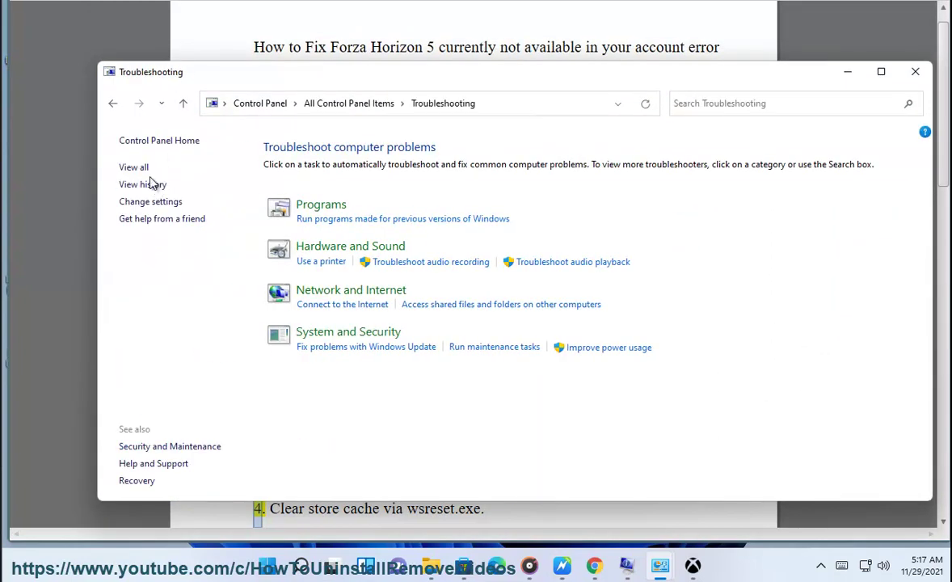
click(142, 169)
scroll(187, 453, down, 1)
click(170, 471)
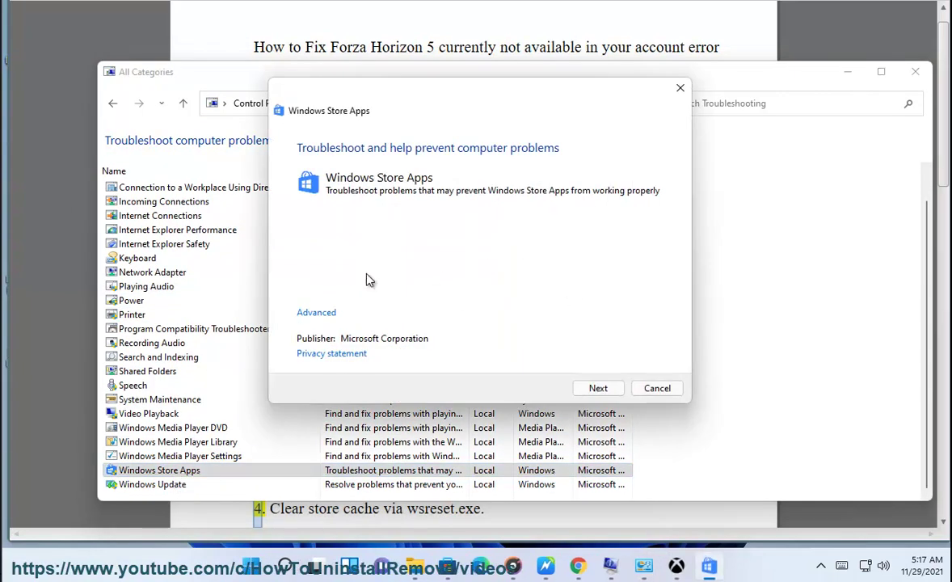
click(314, 314)
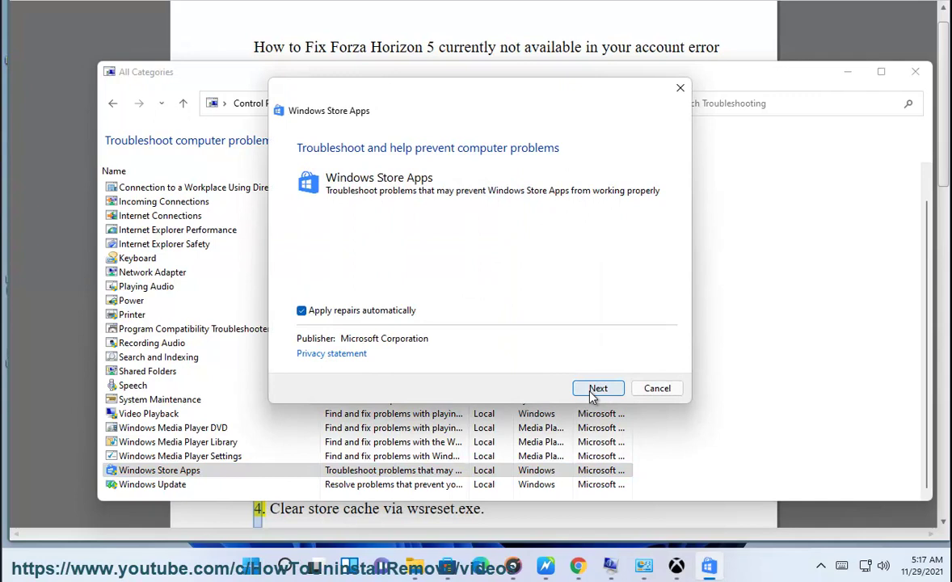
click(657, 389)
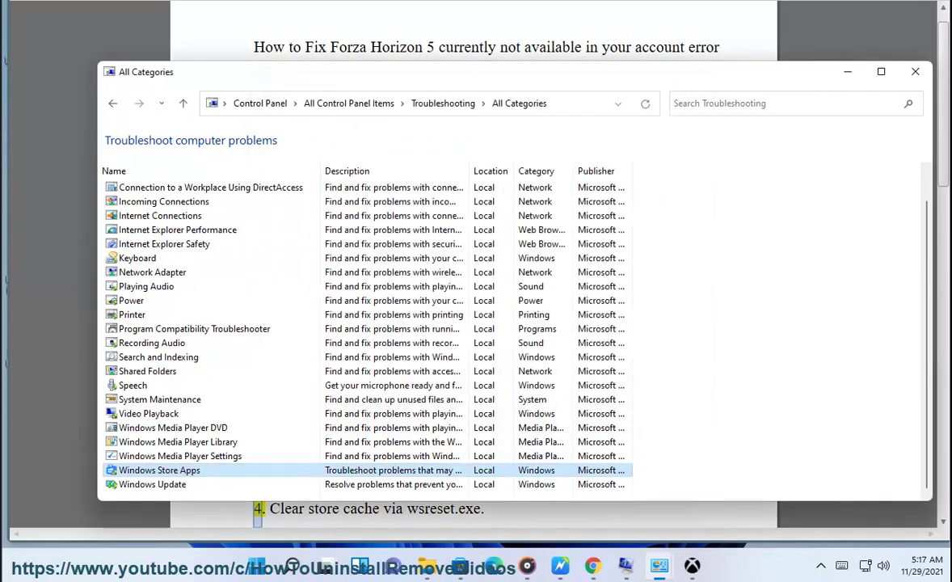
click(915, 71)
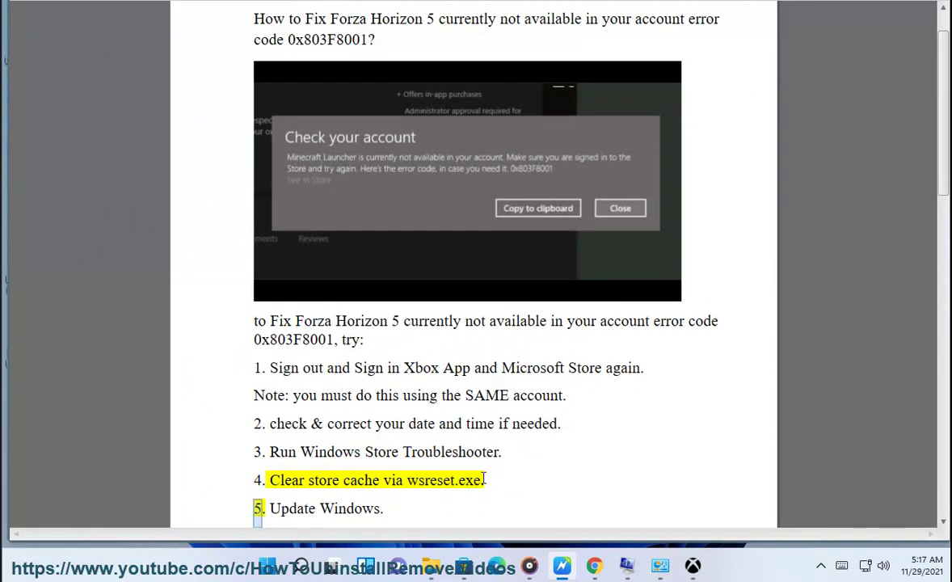
- Run wsreset.exe from Windows Search to clear the Microsoft Store cache
click(300, 566)
text(wsreset.exe)
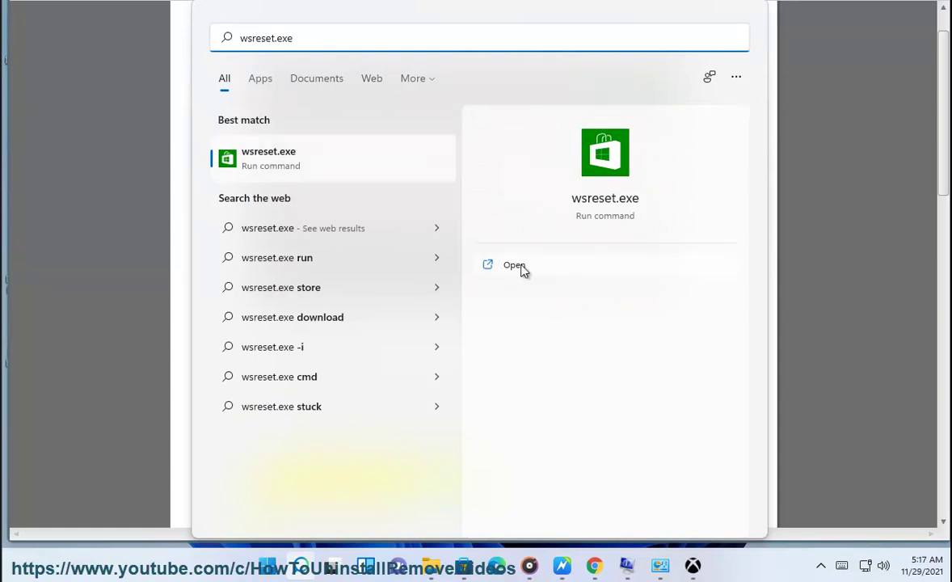
click(511, 273)
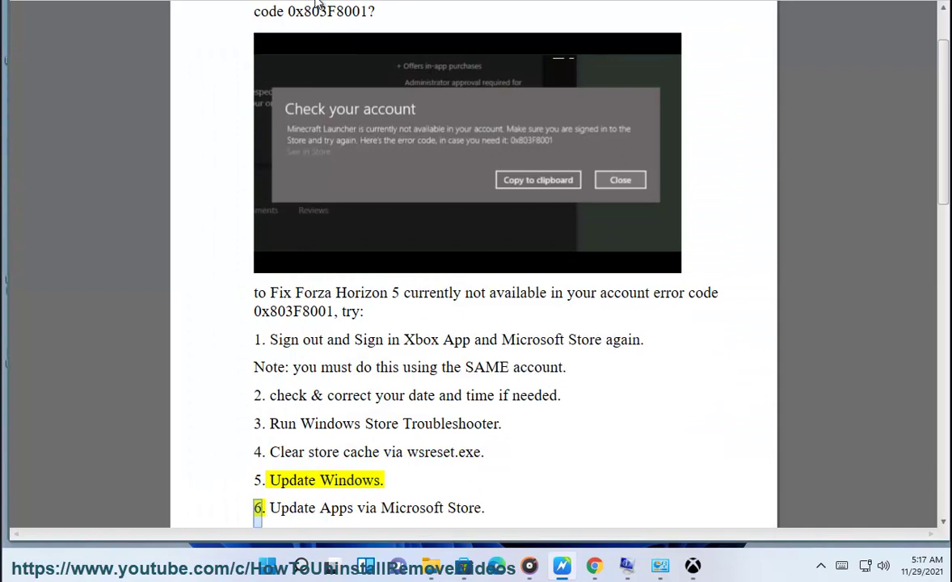
- Start a check for updates on the Windows Update page in Settings
key(super)
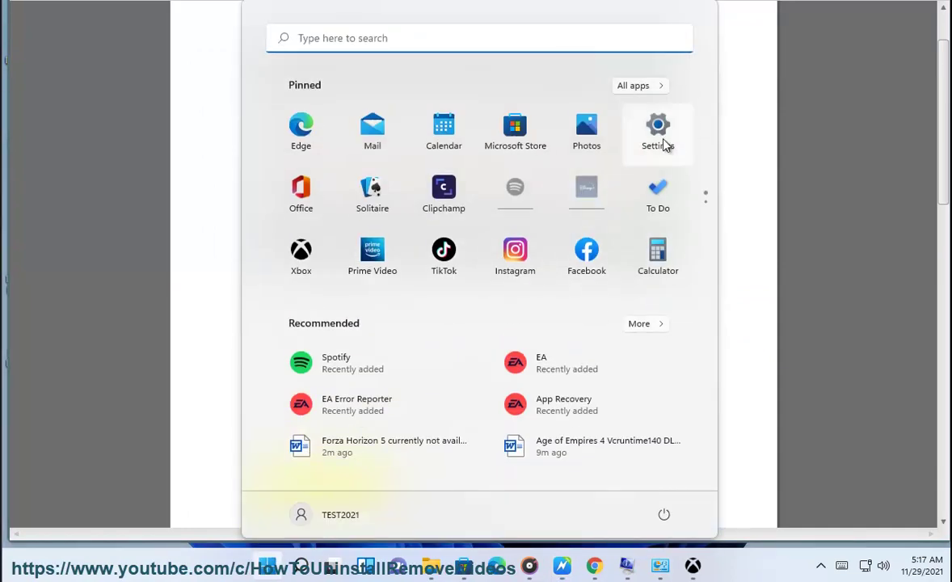
click(658, 133)
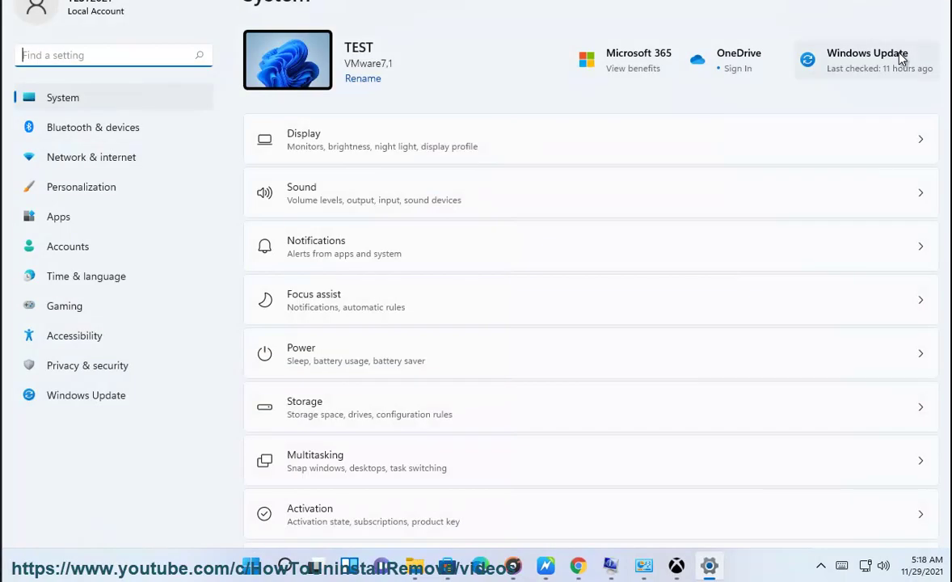
click(845, 66)
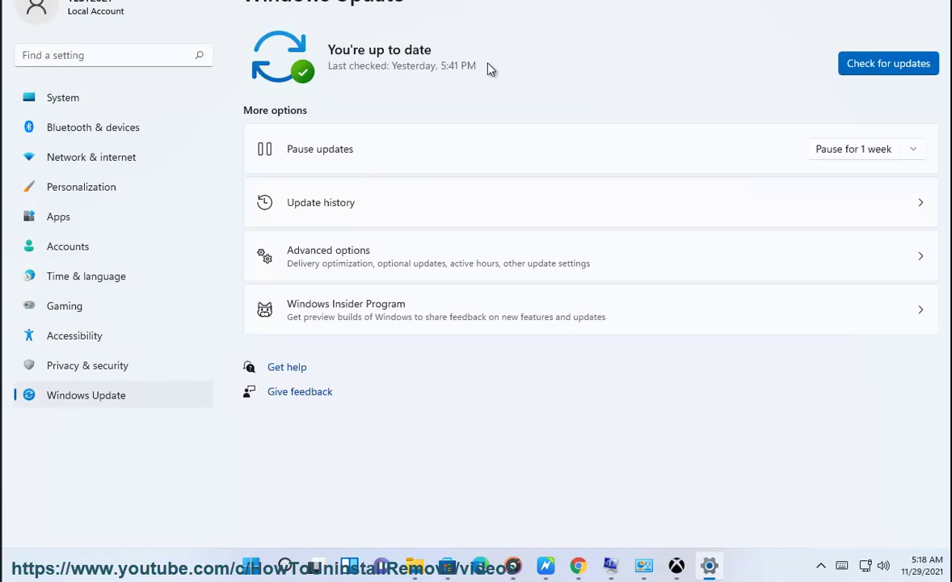
click(889, 64)
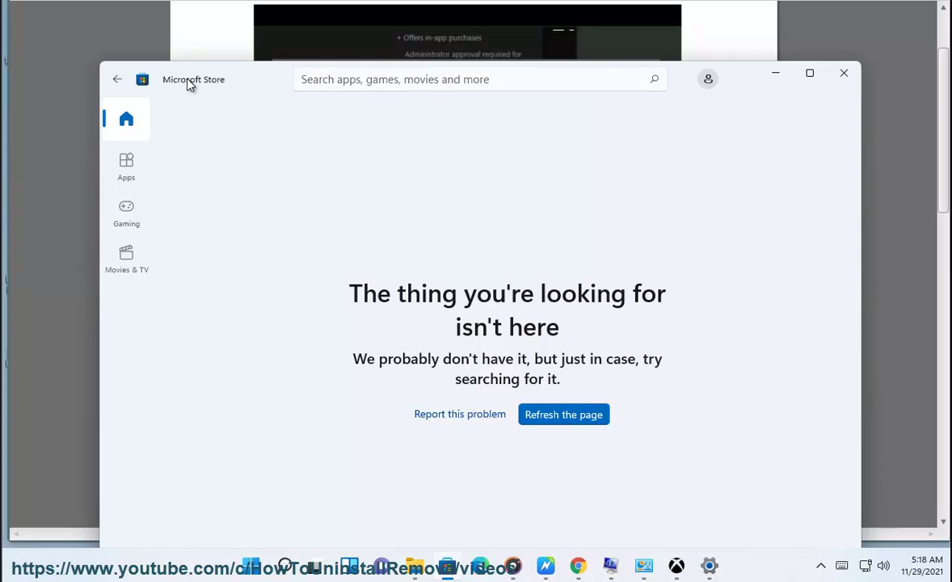
- Confirm App updates is on in the Store's App settings, then go back
click(711, 81)
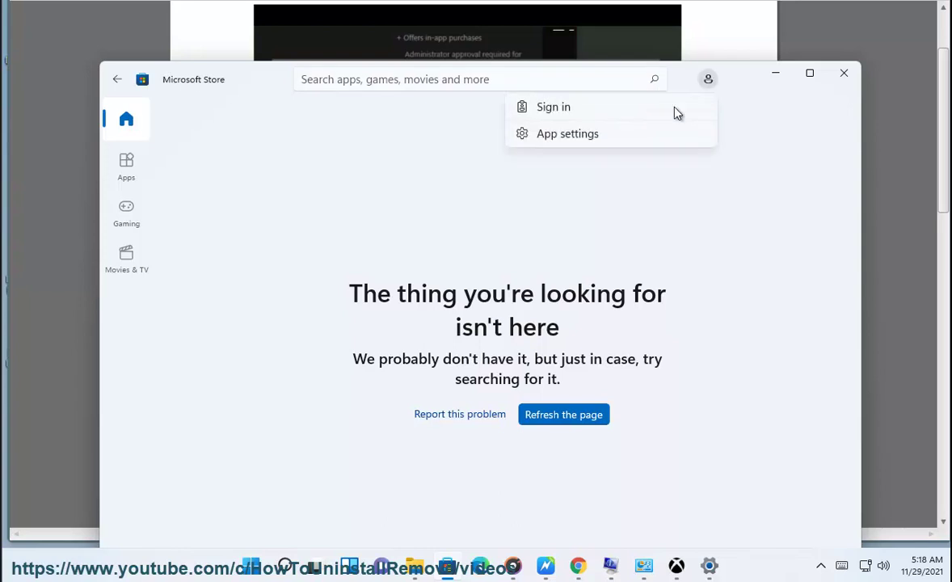
click(599, 135)
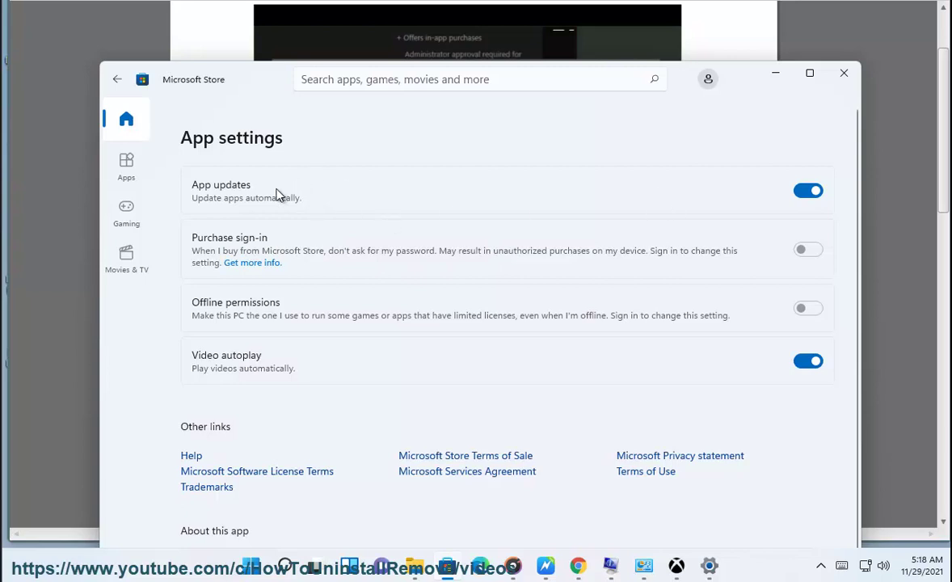
click(117, 80)
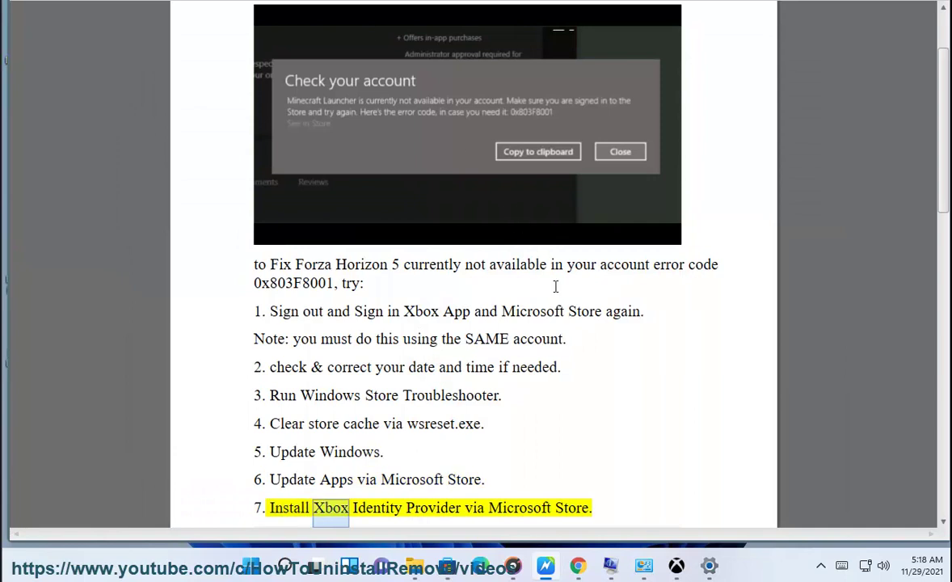
- Search the installed apps list in Settings for 'STORE'
scroll(603, 322, down, 1)
scroll(603, 322, down, 3)
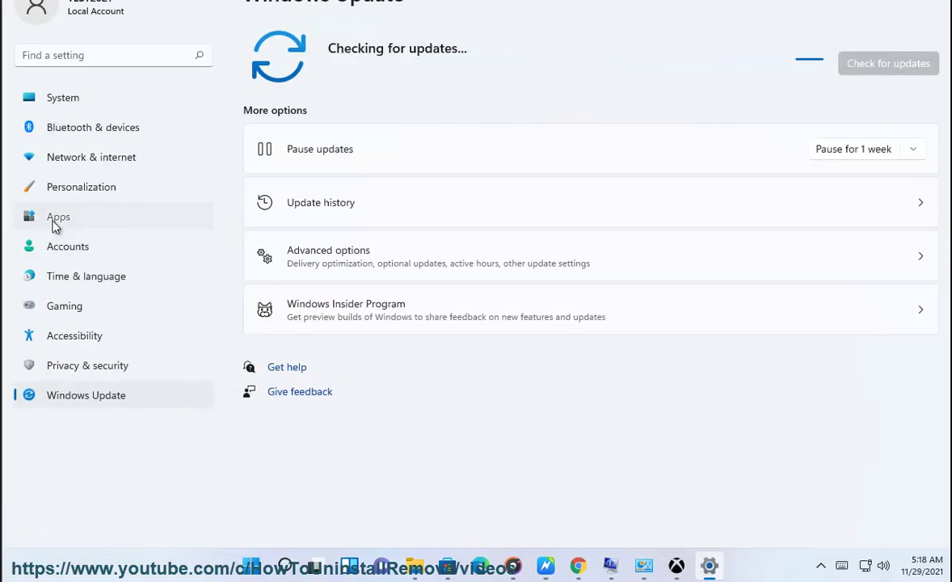
click(55, 218)
click(498, 68)
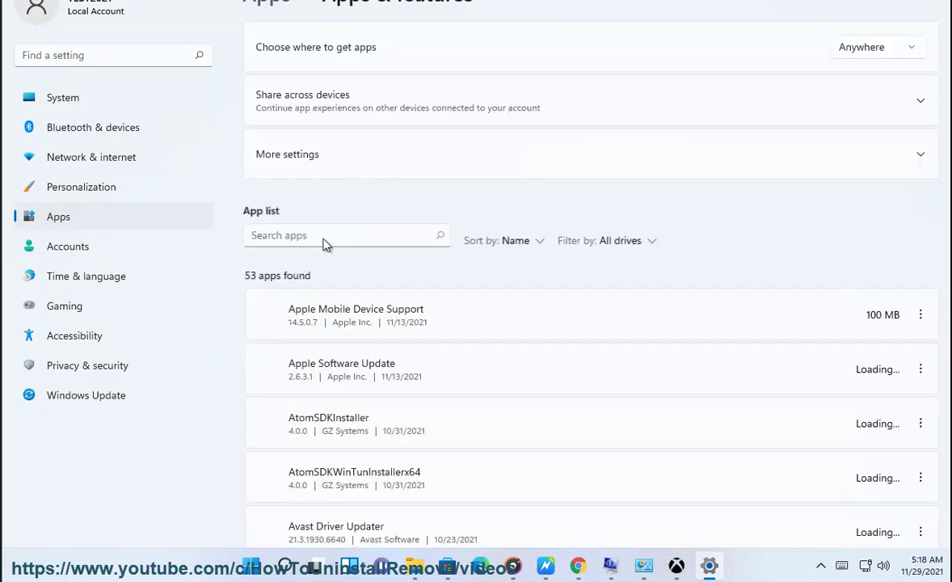
click(323, 237)
text(STORE)
- Reset Microsoft Store from its Advanced options, confirming data deletion, and return to the article
click(920, 314)
click(882, 350)
scroll(460, 470, down, 8)
scroll(233, 308, down, 2)
click(277, 233)
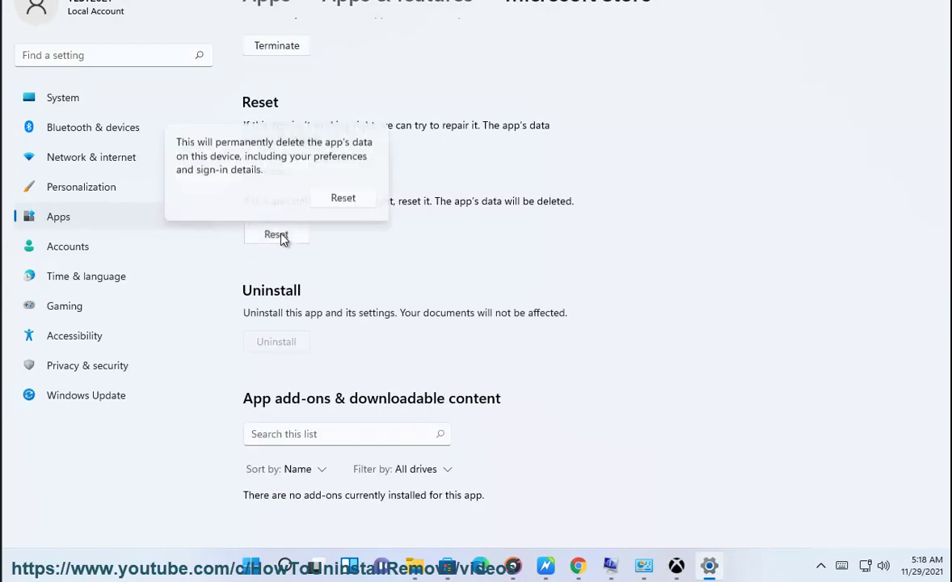
click(352, 201)
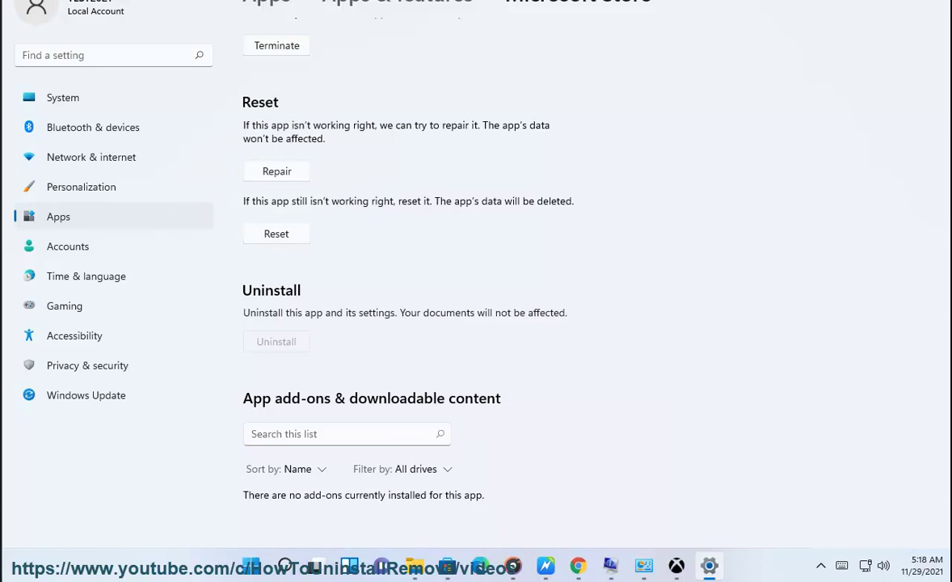
key(alt+Tab)
key(Left)
key(Left)
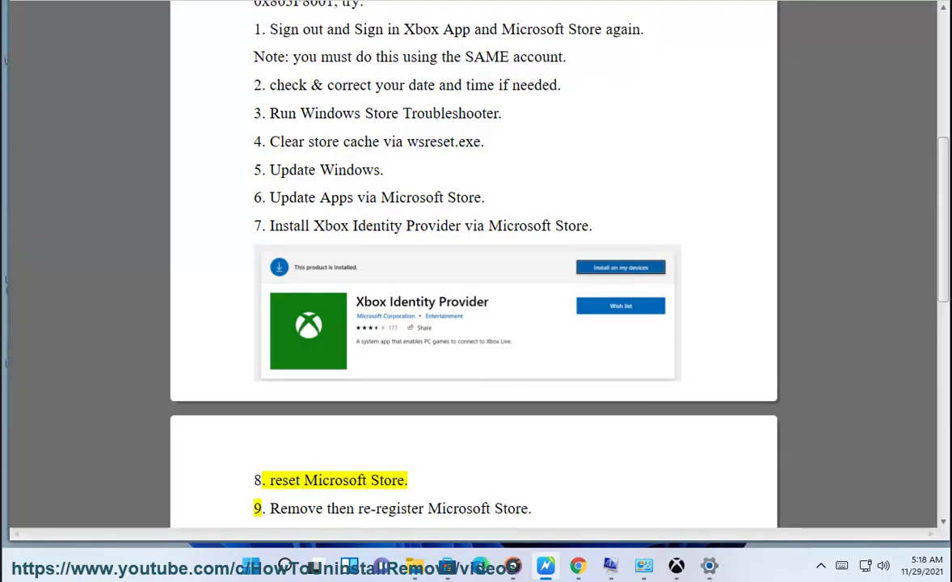
- Launch Windows PowerShell as administrator, approving UAC, then bring the article's re-register commands into view
key(super+s)
text(POWER)
click(523, 291)
click(365, 369)
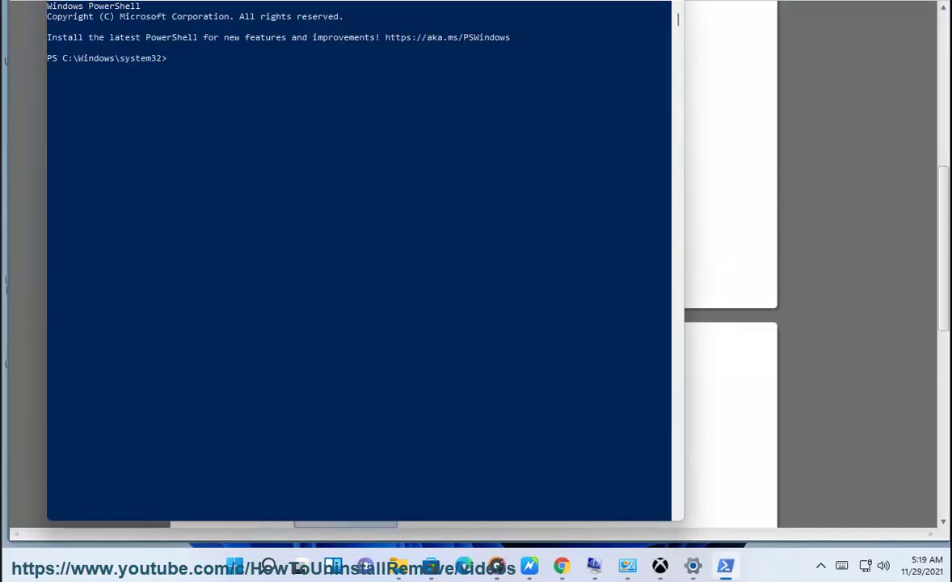
mouse_move(356, 2)
mouse_down()
mouse_move(354, 169)
mouse_move(471, 43)
mouse_up()
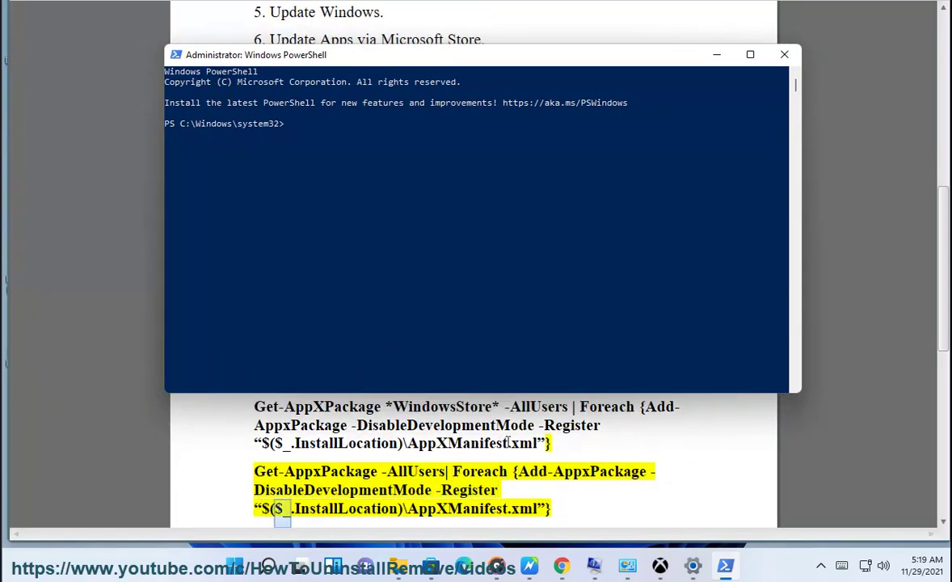
click(524, 441)
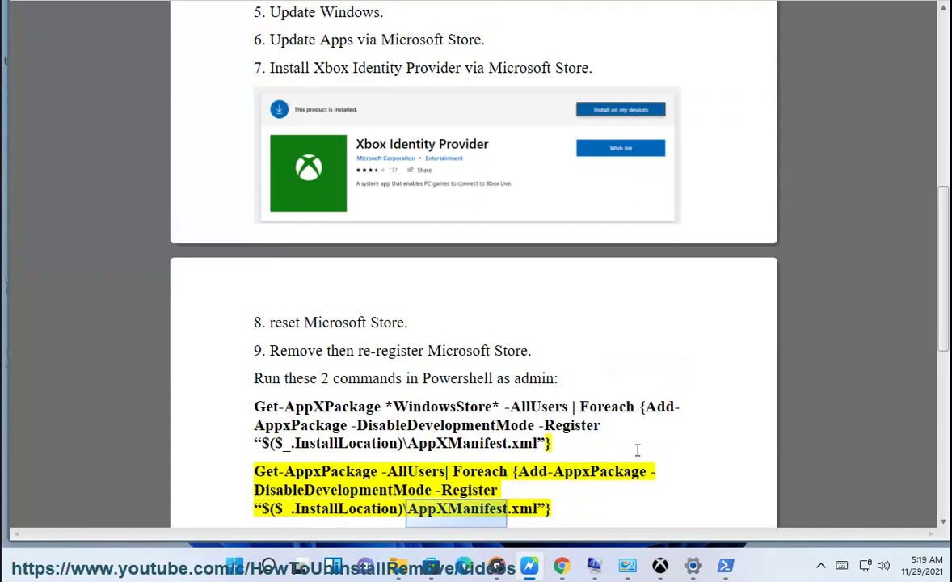